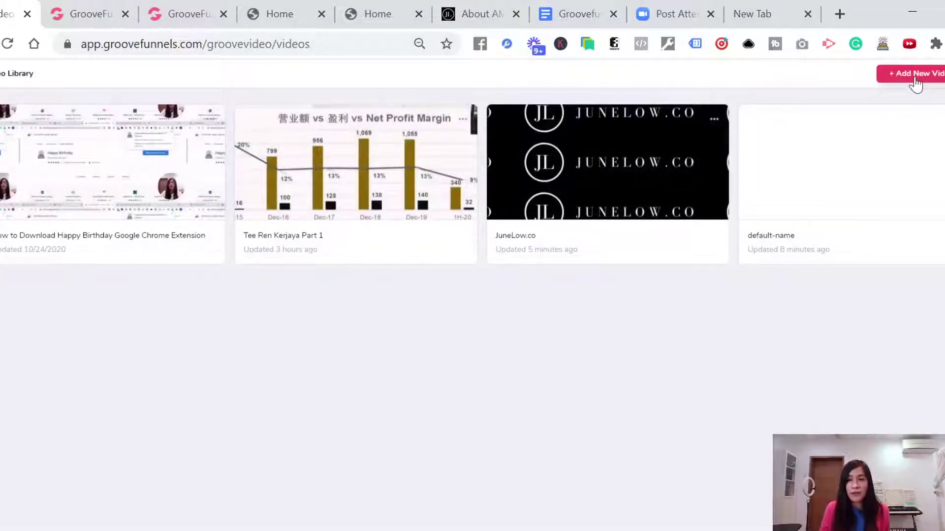
Add a new blank video to the GrooveVideo library and return to the library
click(915, 82)
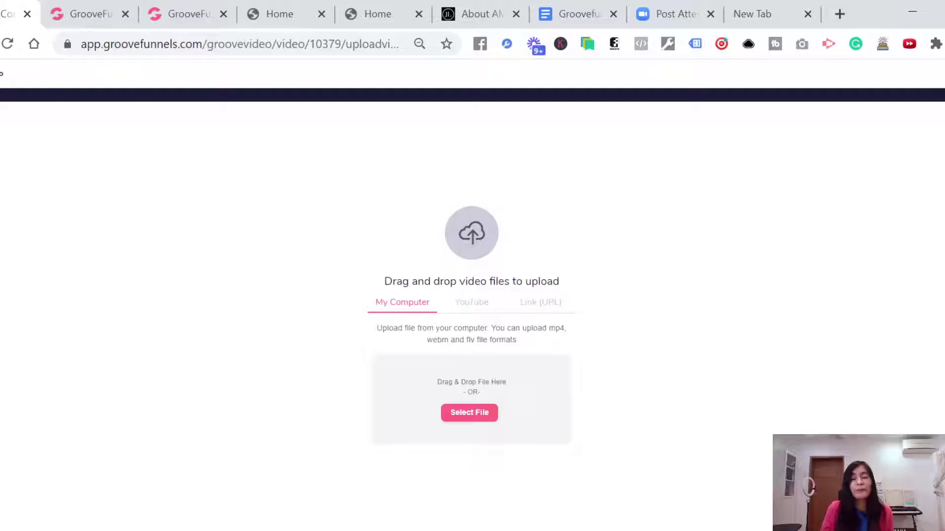
key(alt+Left)
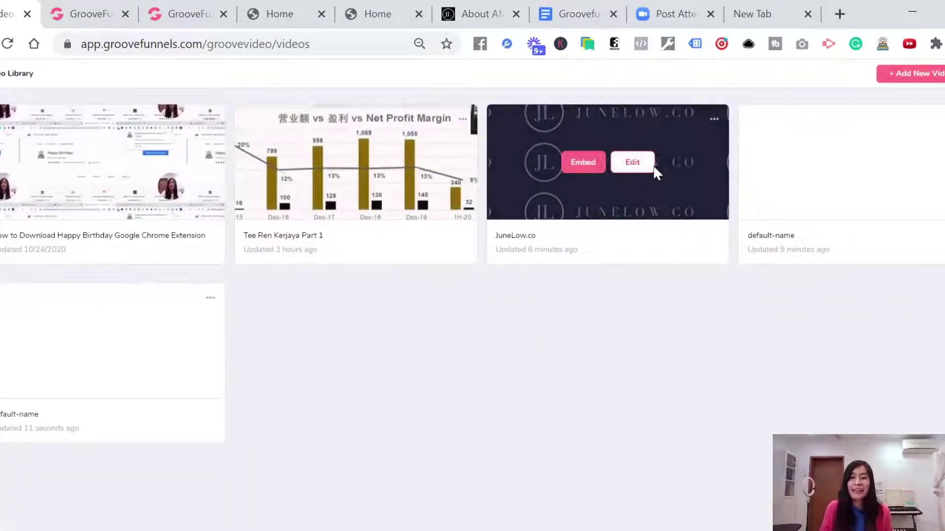
Open the JuneLow.co video from its library card for editing
click(624, 176)
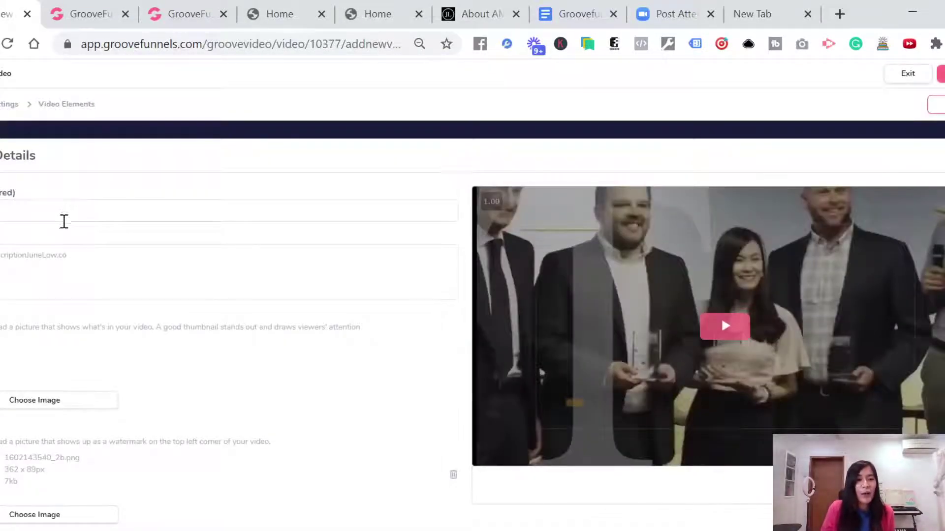
scroll(64, 220, down, 1)
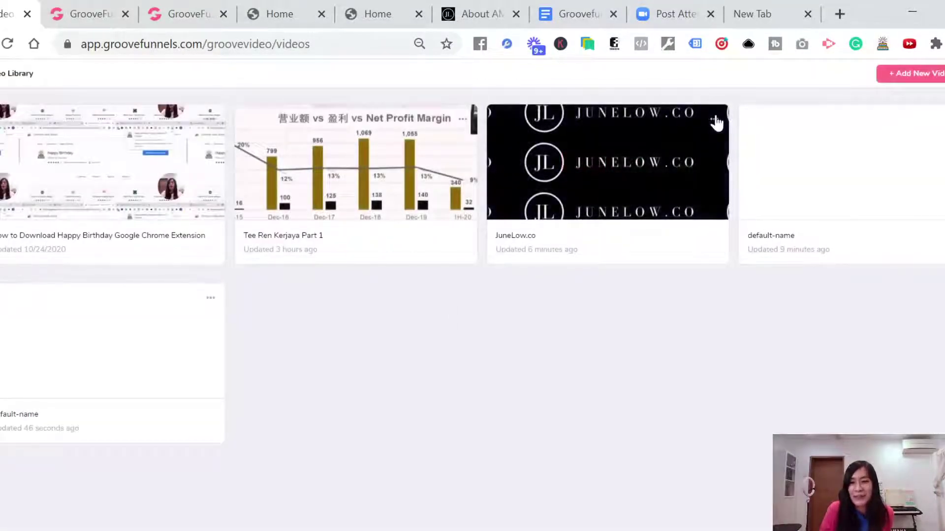
Reopen the JuneLow.co video editor via its card's options menu
mouse_move(606, 162)
click(713, 121)
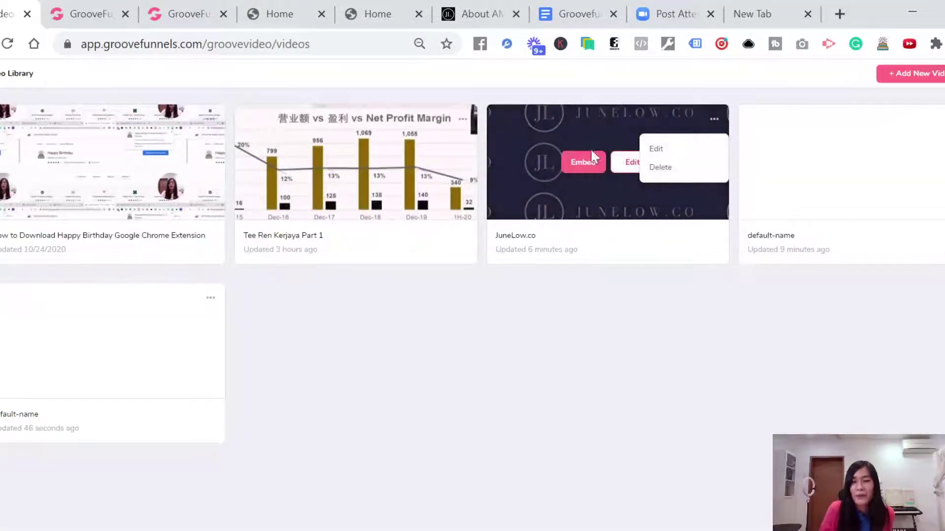
click(634, 164)
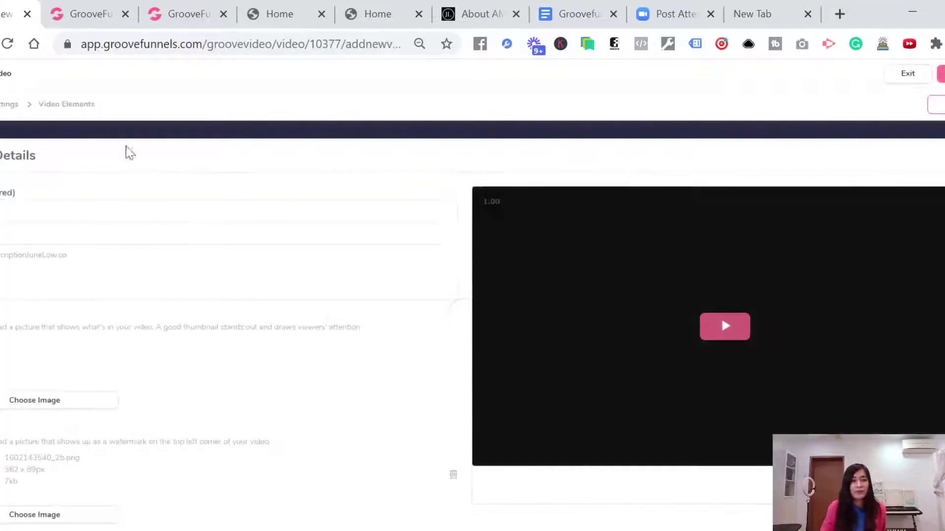
scroll(84, 371, down, 1)
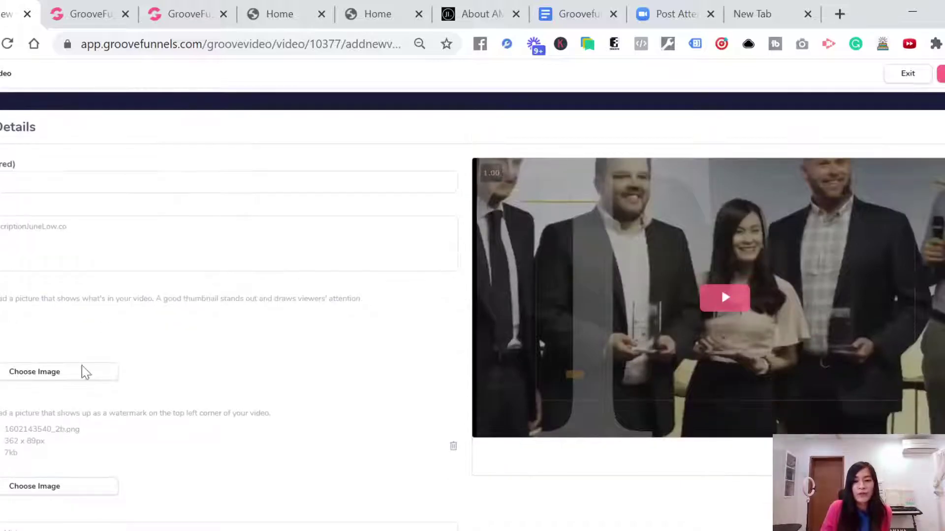
scroll(84, 371, up, 1)
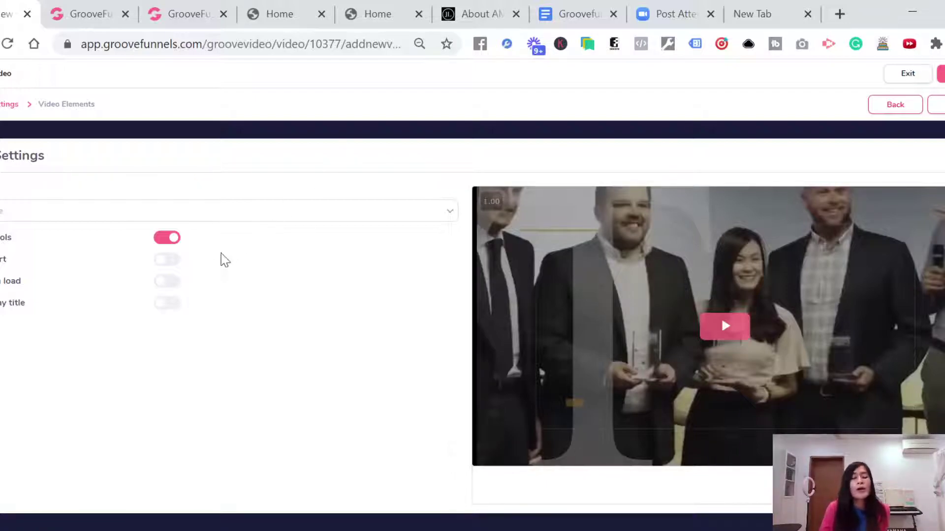
Turn player controls and autostart off, enable the on-load option, and advance to Video Elements
click(161, 241)
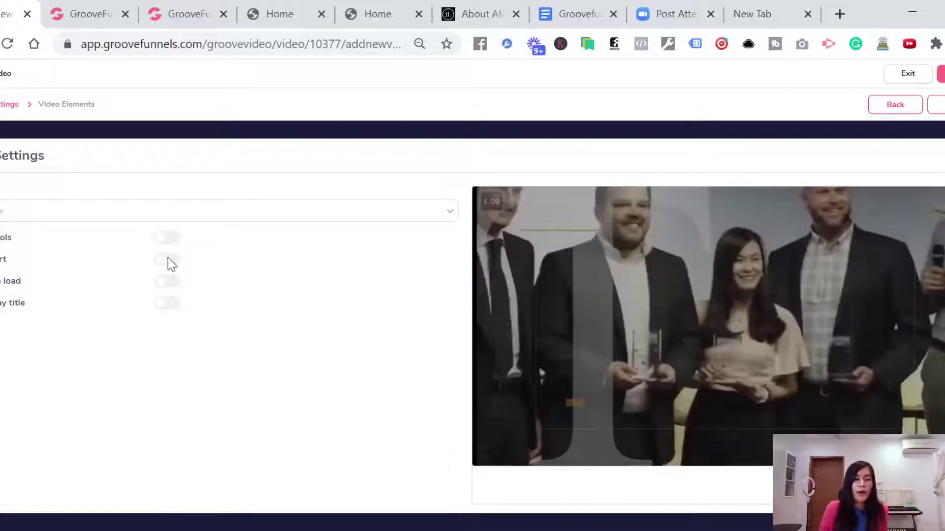
click(166, 282)
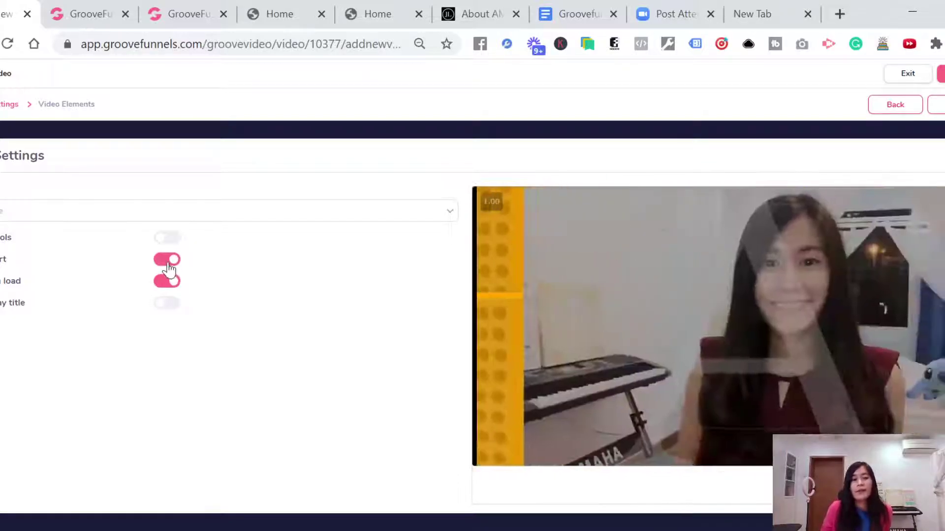
click(168, 262)
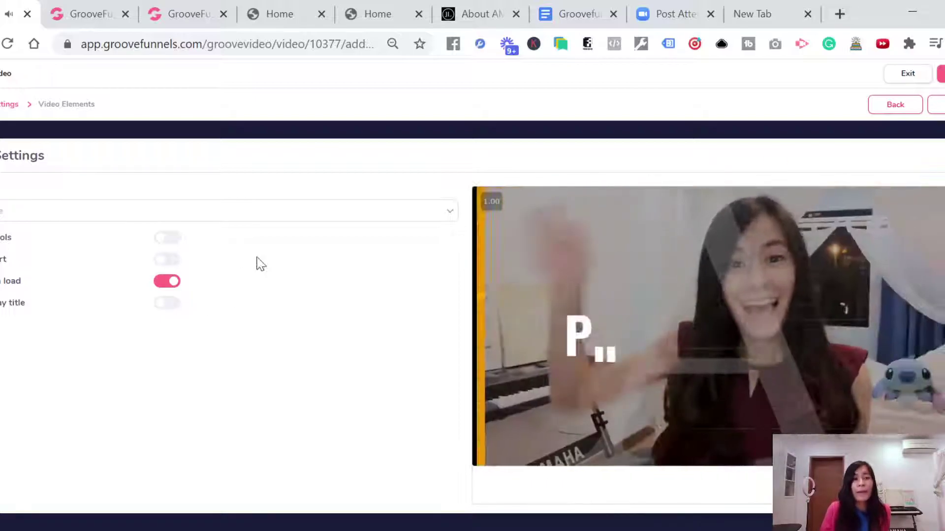
click(937, 106)
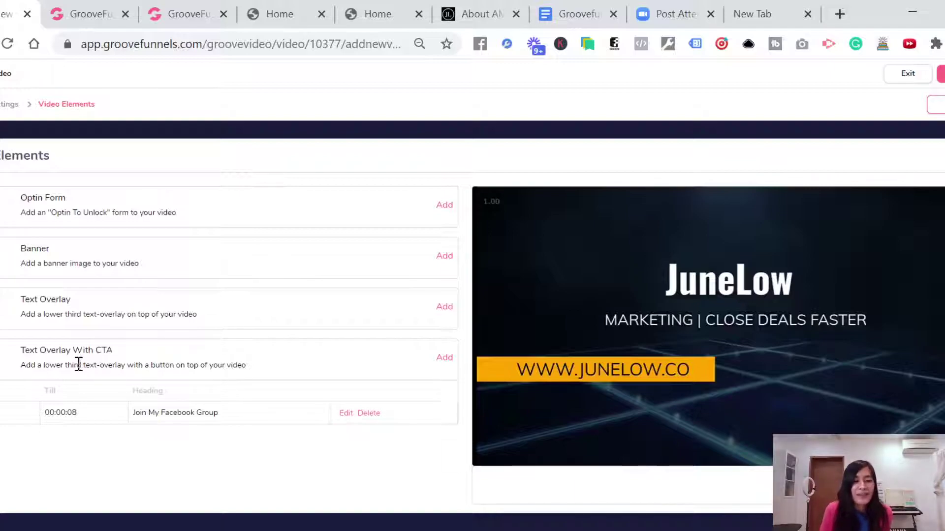
Delete the existing Join My Facebook Group overlay and add a new Text Overlay With CTA
click(364, 414)
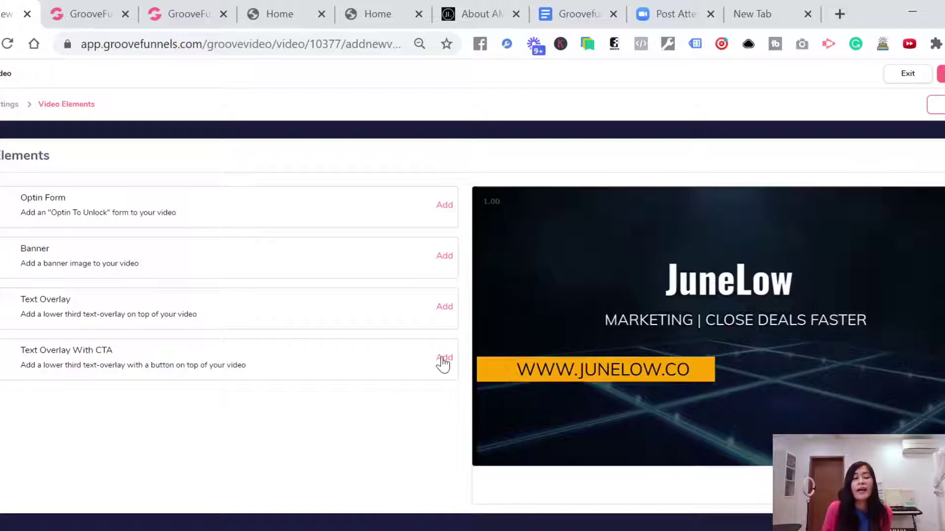
drag(31, 364, 85, 351)
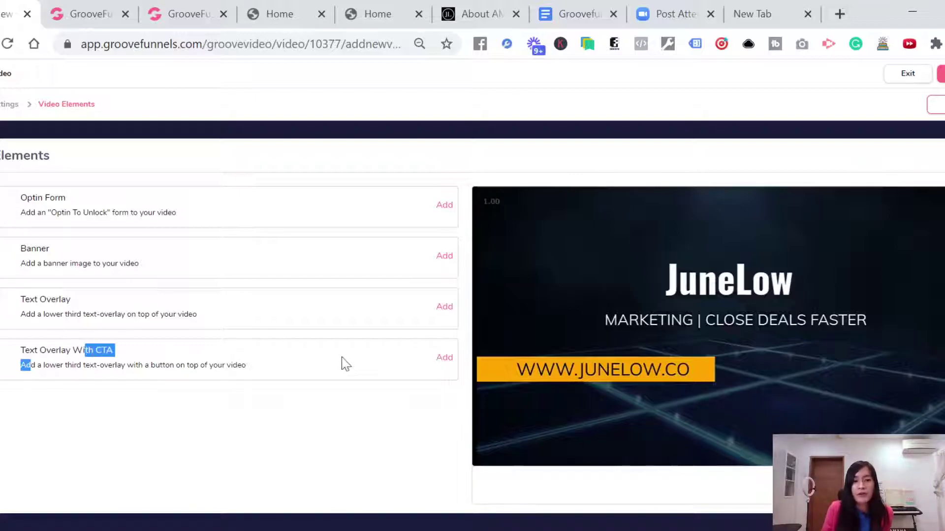
click(446, 358)
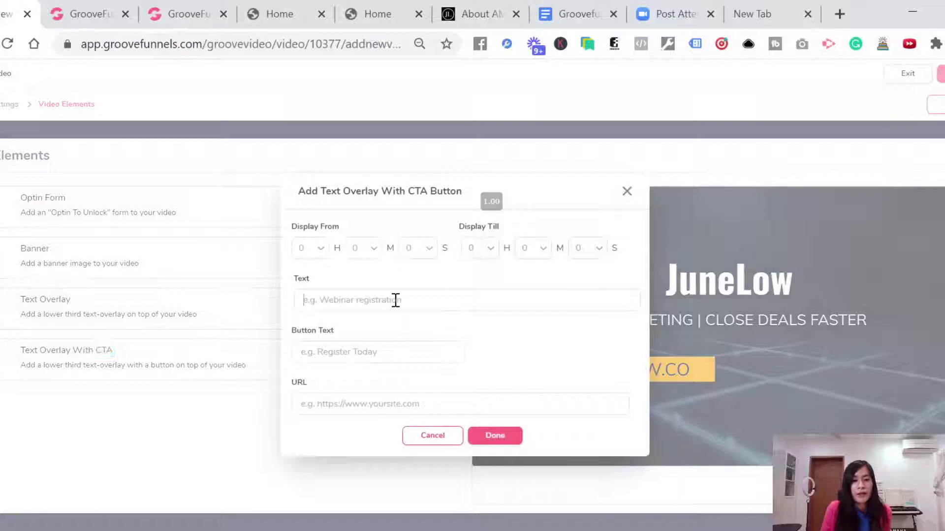
click(395, 300)
text(Join my Facebook G)
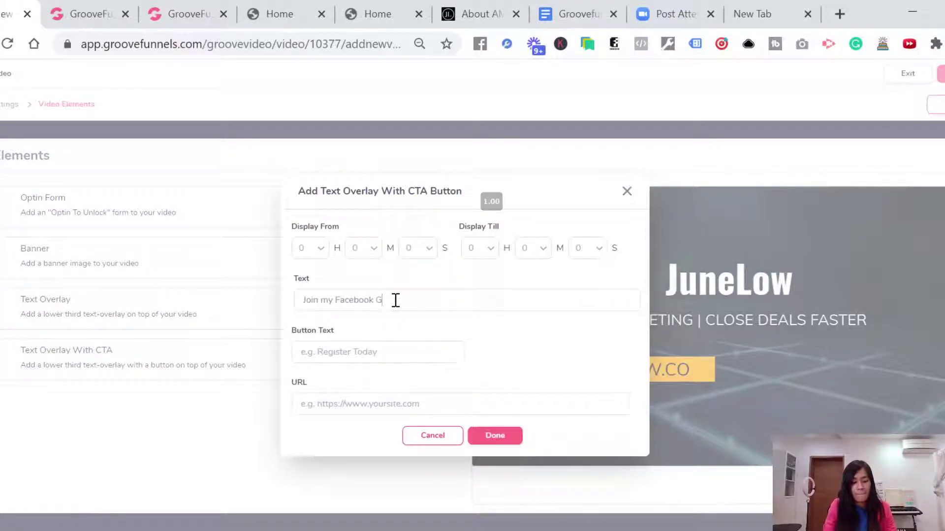
text(roup)
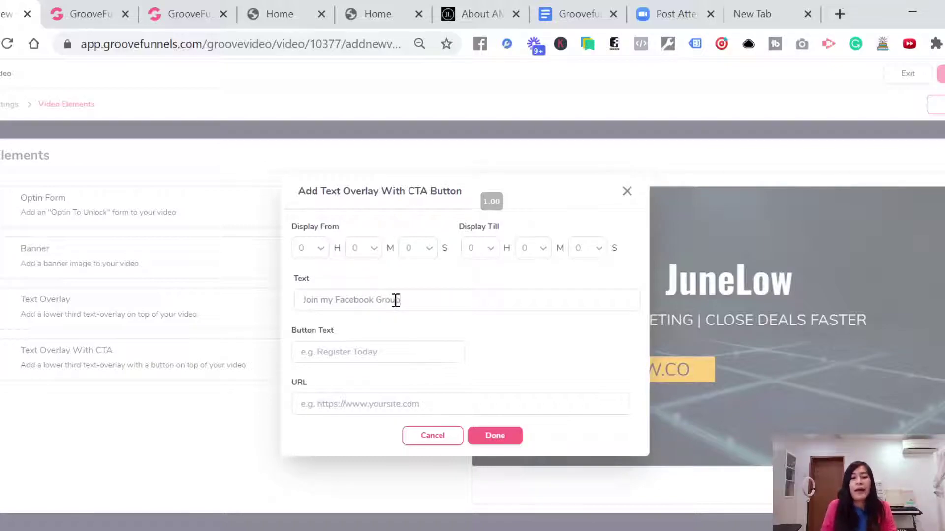
click(387, 353)
text(Join no)
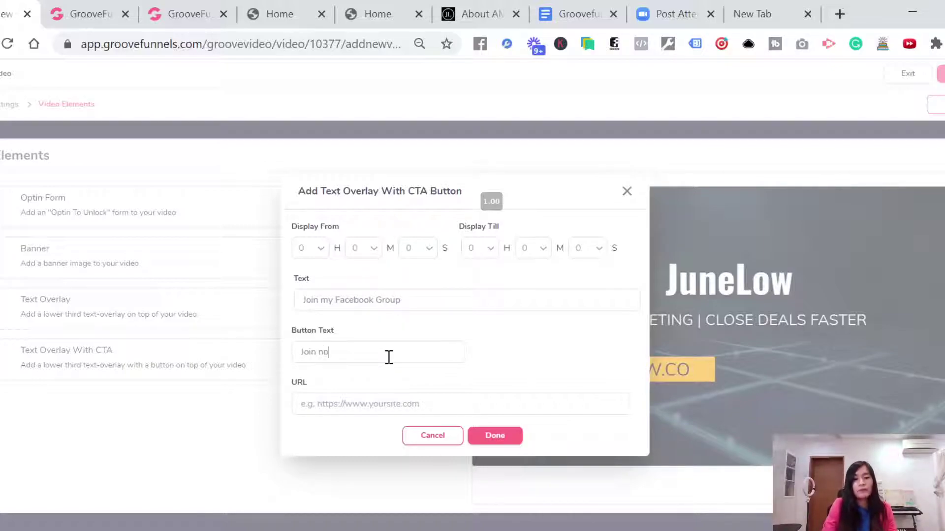
text(w)
click(377, 405)
text(www.)
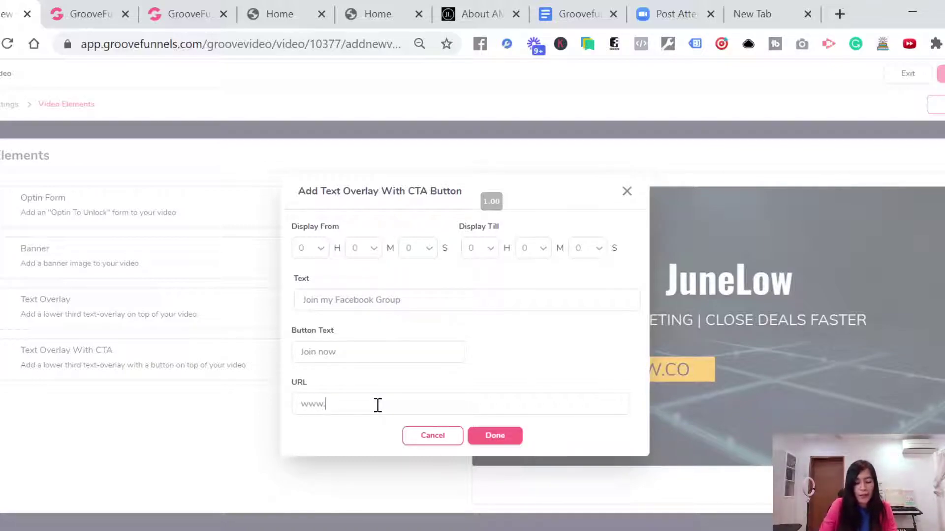
text(amazingstory.co)
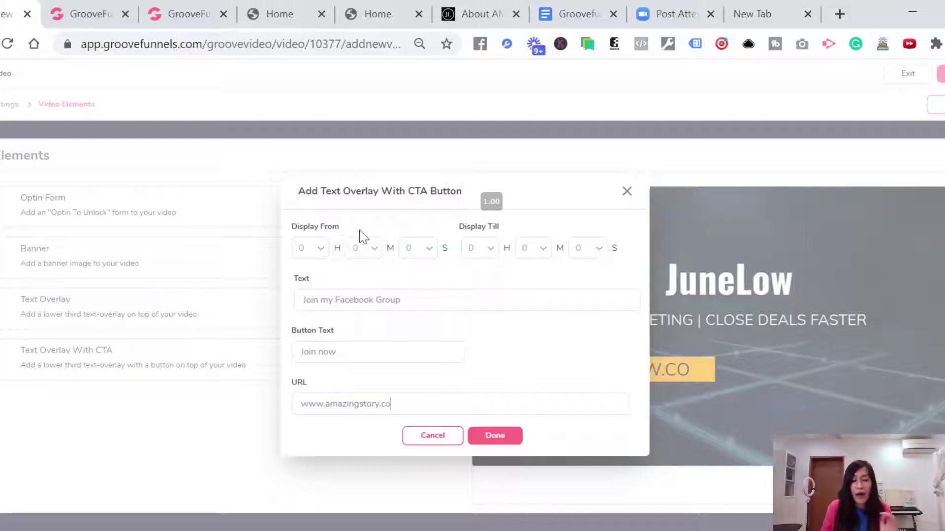
click(302, 407)
text(http)
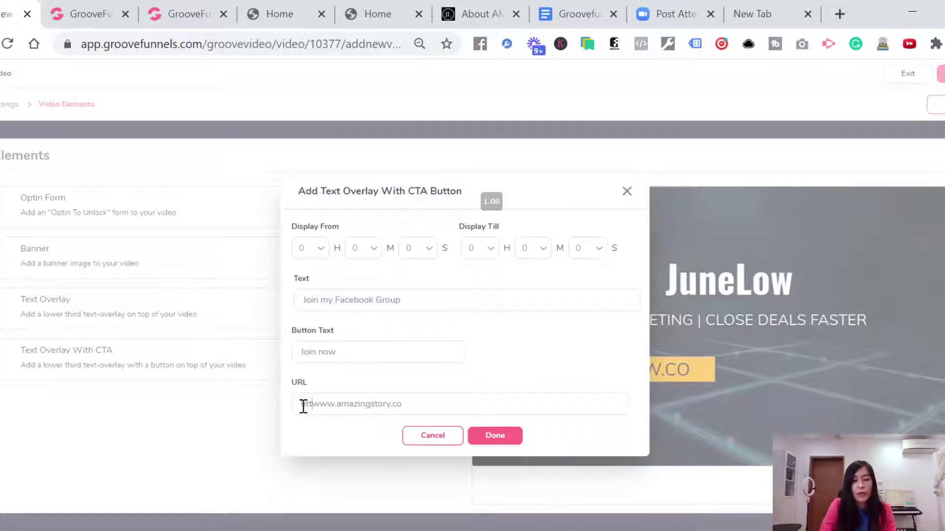
text(s://)
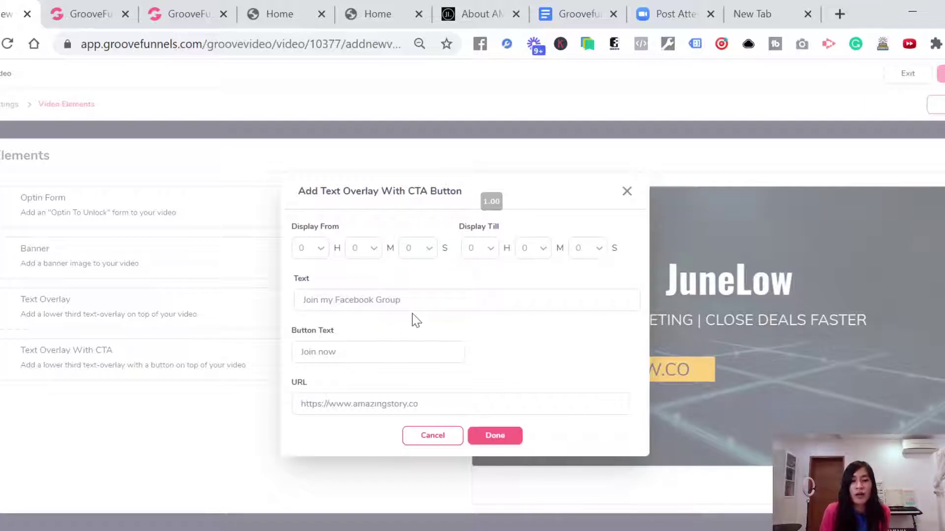
text(4)
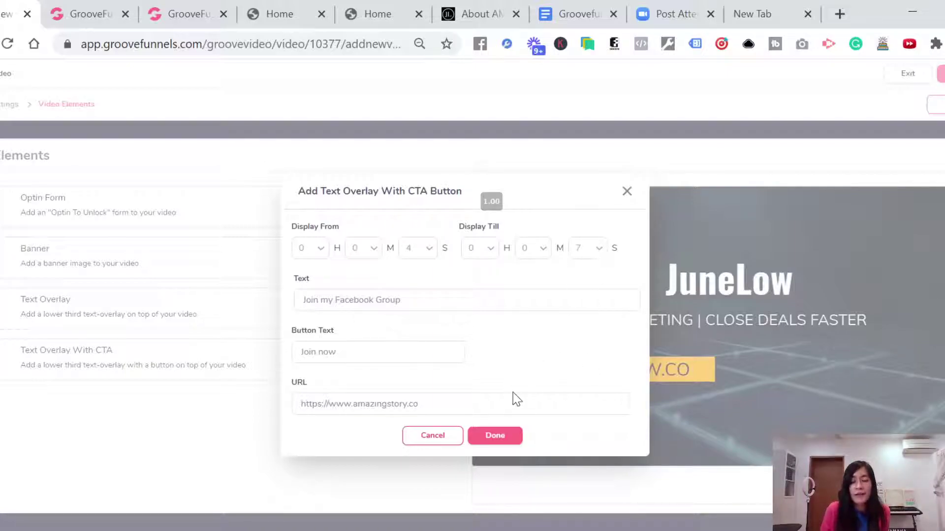
Save the new CTA overlay and the JuneLow.co video, returning to the library
click(492, 435)
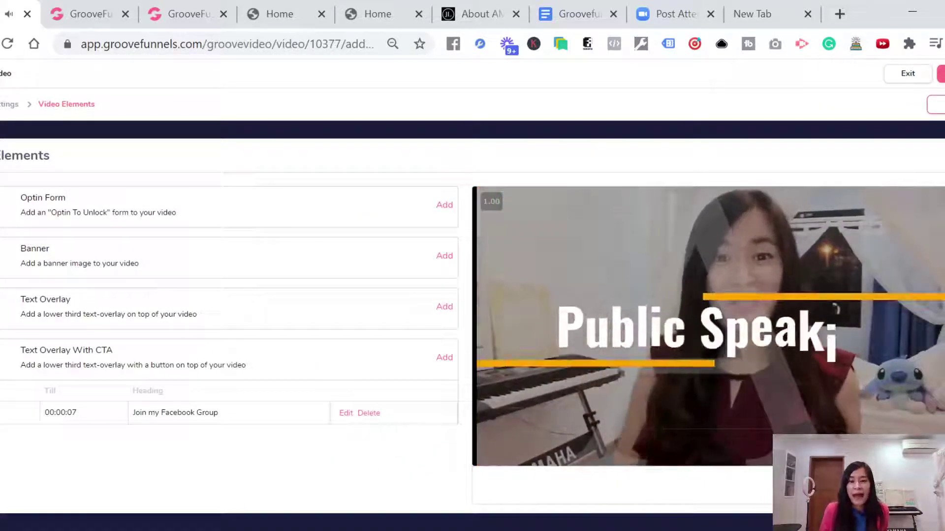
click(445, 307)
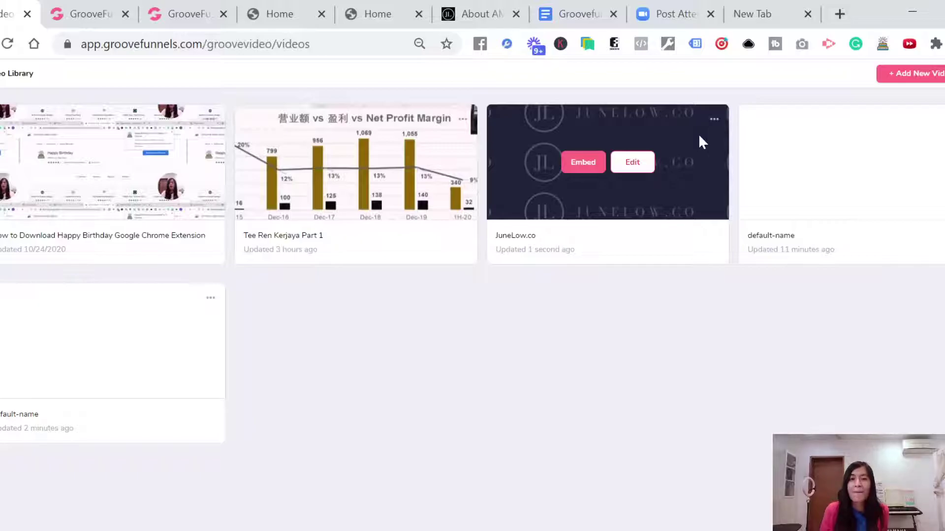
mouse_move(607, 161)
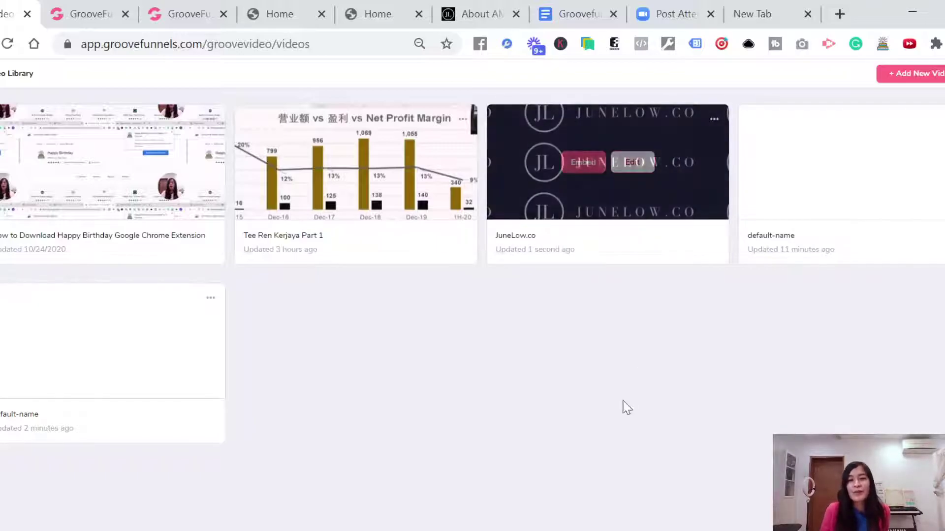
Copy the JuneLow.co video's full embed code from the Get Video dialog and close it
click(580, 167)
click(583, 330)
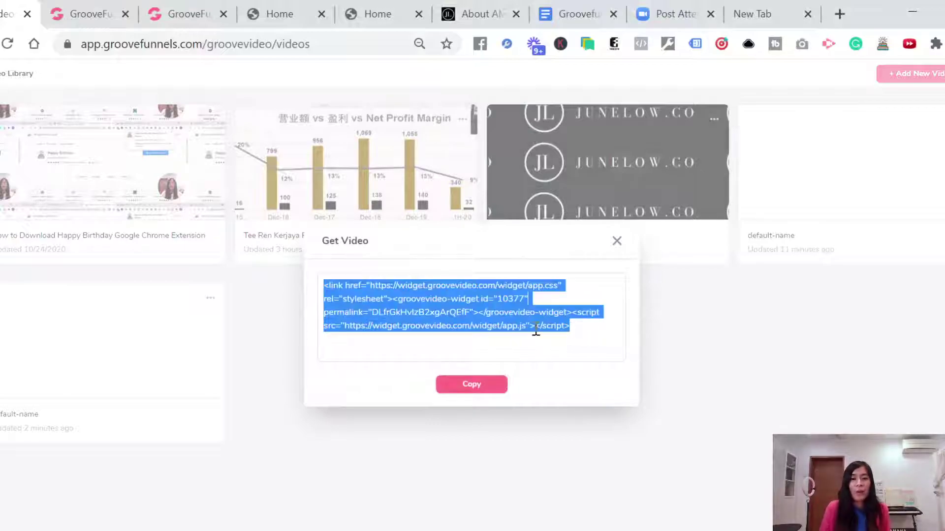
drag(598, 340, 313, 276)
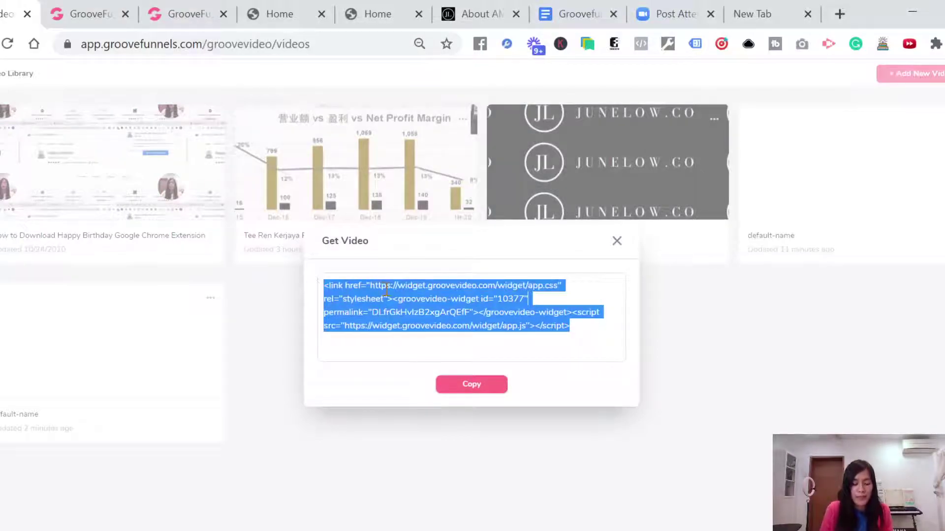
click(479, 388)
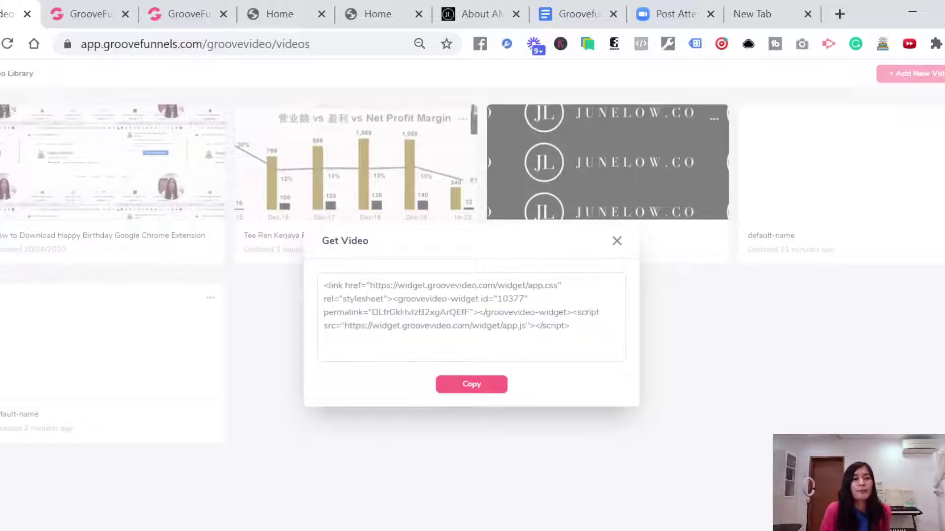
click(618, 242)
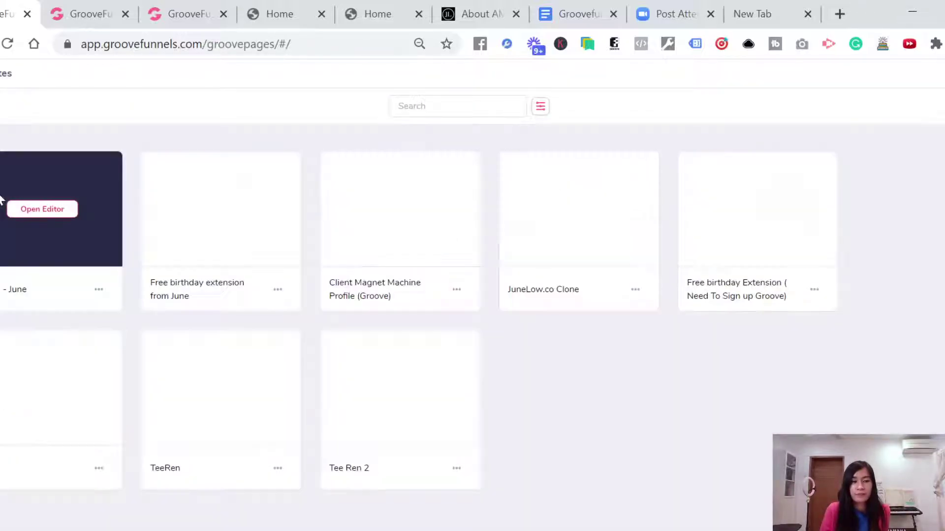
Open the site in the page builder and drag a Code Embed block onto the Home page
click(54, 215)
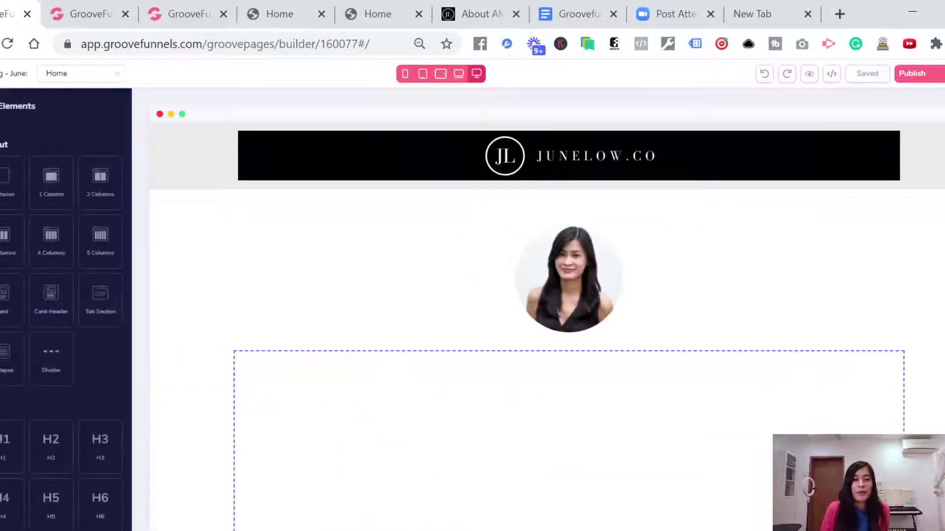
scroll(13, 266, down, 3)
scroll(28, 288, down, 5)
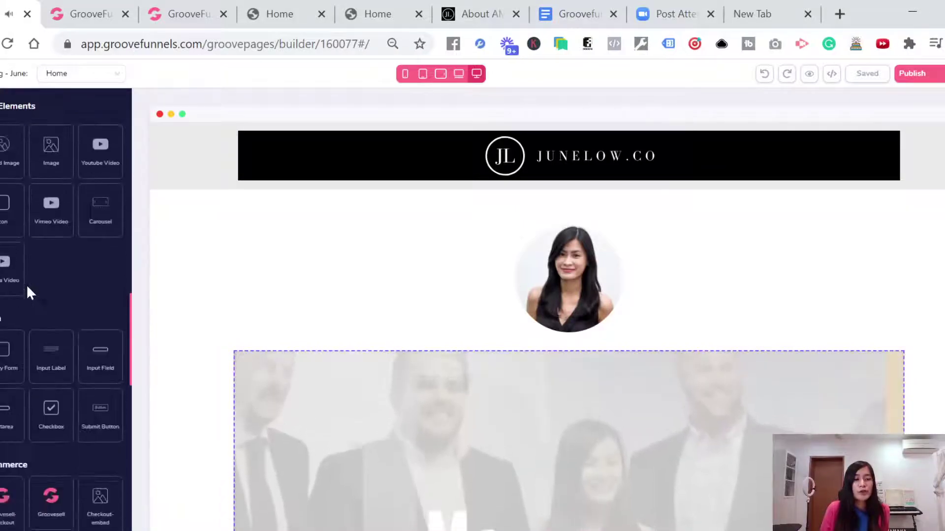
scroll(15, 288, down, 3)
scroll(8, 288, down, 2)
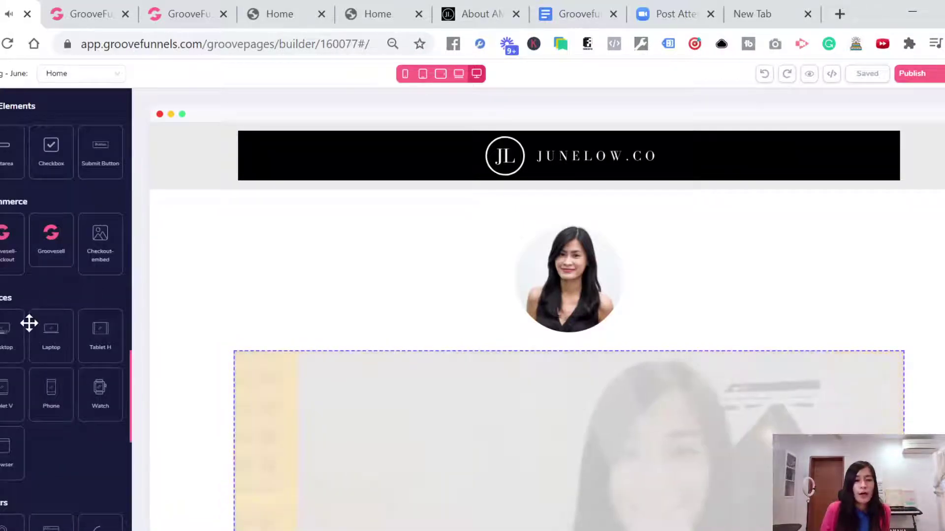
scroll(22, 280, down, 5)
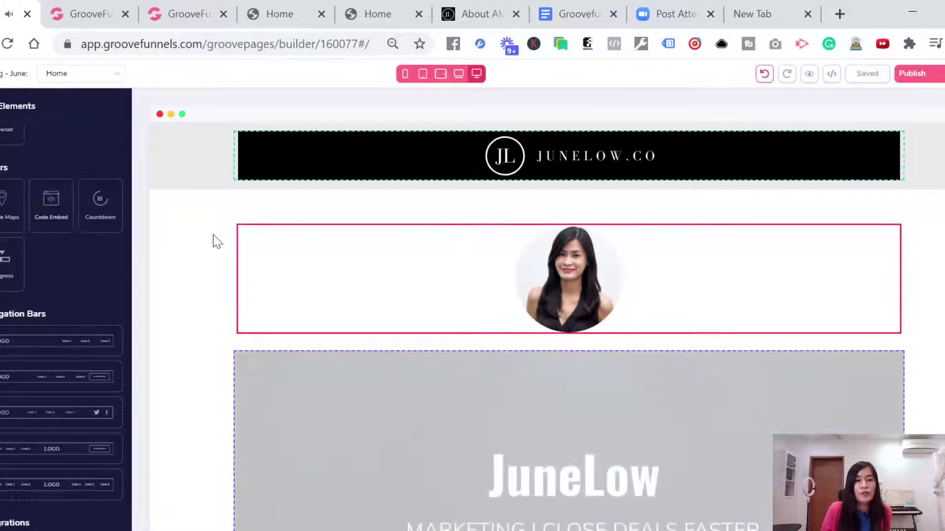
drag(130, 211, 330, 361)
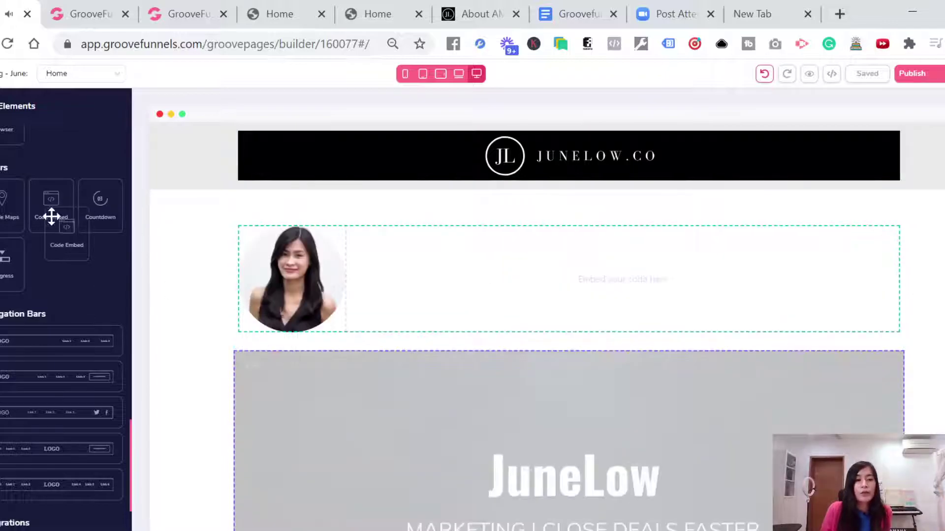
mouse_move(48, 204)
mouse_down()
mouse_move(263, 313)
mouse_move(553, 353)
mouse_up()
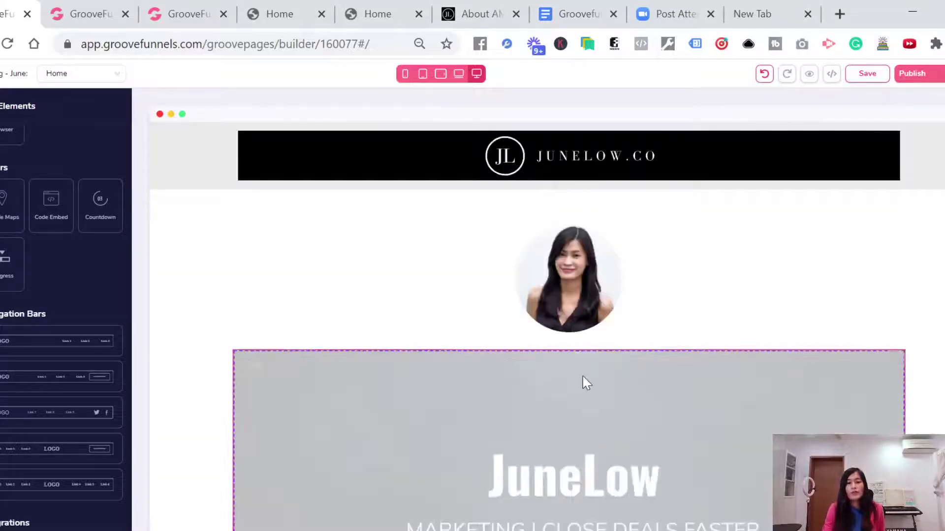
scroll(584, 381, down, 2)
scroll(601, 371, down, 5)
scroll(654, 371, up, 5)
scroll(301, 265, up, 2)
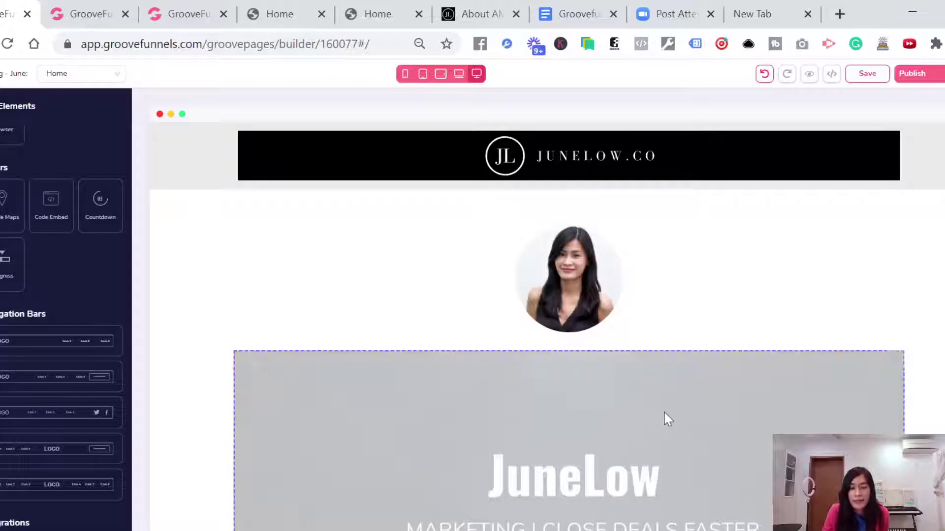
scroll(666, 419, down, 2)
Delete the misplaced code embed block, confirming the removal
click(755, 362)
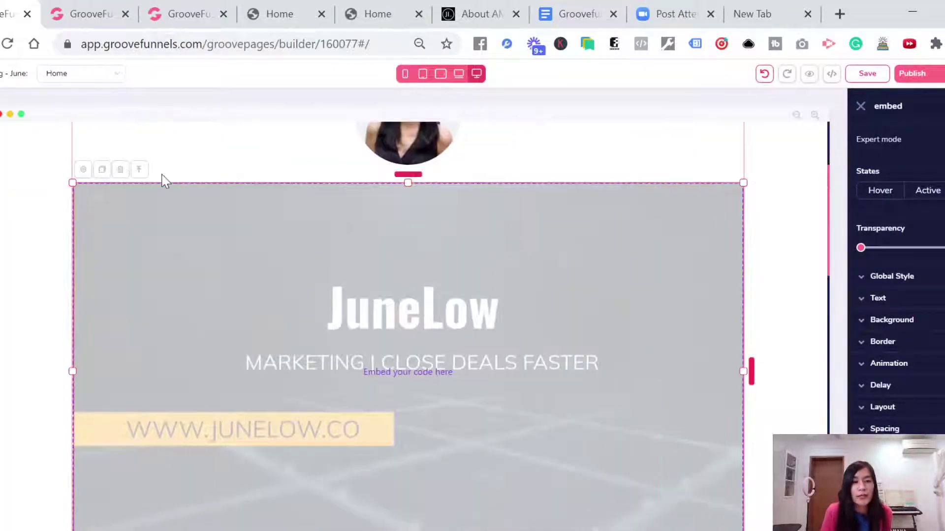
click(122, 170)
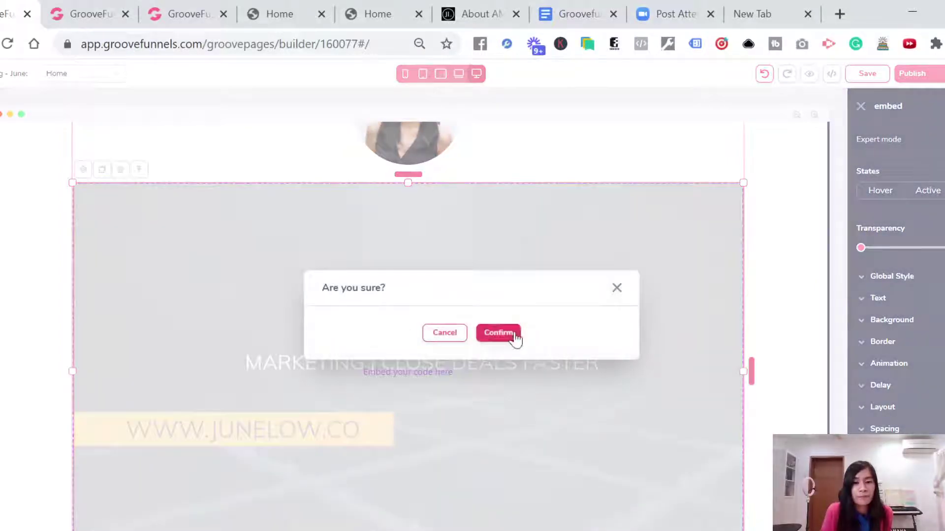
click(511, 336)
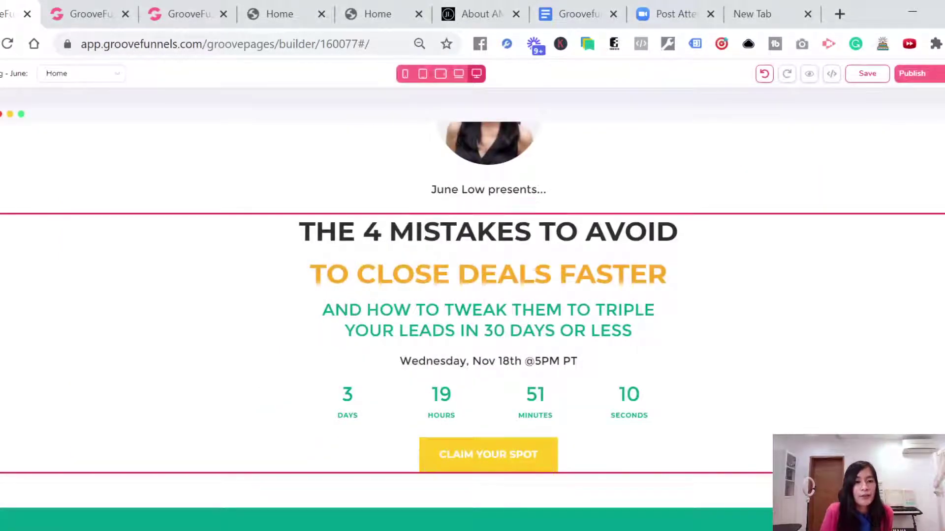
scroll(70, 417, down, 5)
scroll(70, 417, down, 5)
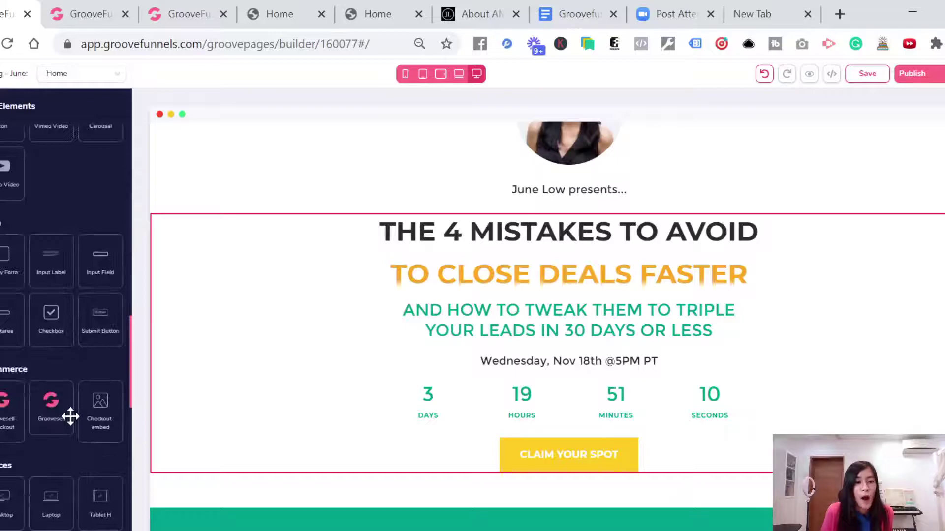
scroll(70, 418, down, 2)
scroll(71, 417, down, 2)
scroll(70, 420, down, 2)
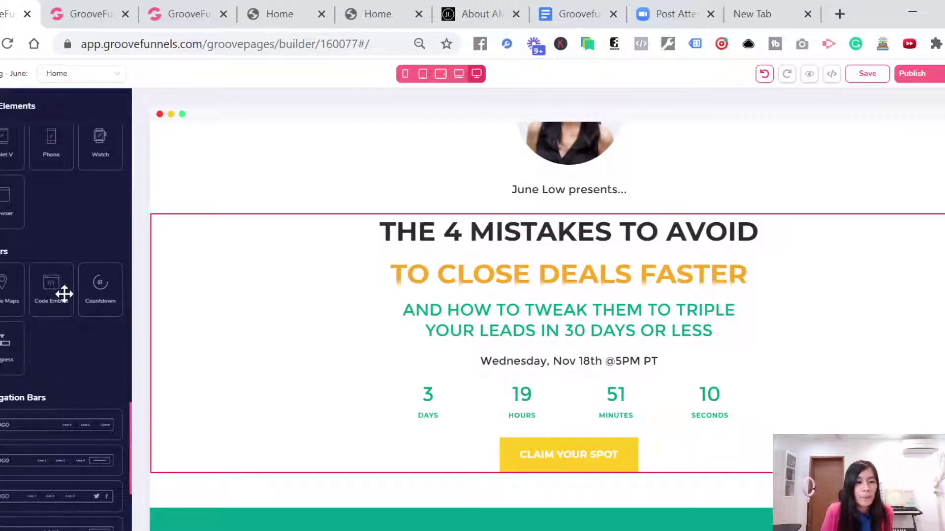
Place a new Code Embed block just above the 4 Mistakes headline
drag(54, 292, 480, 222)
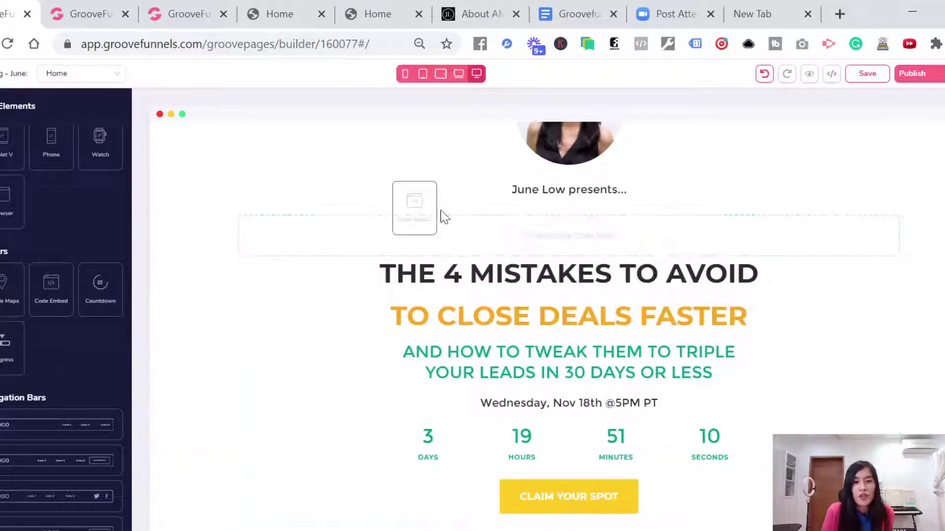
drag(480, 221, 477, 225)
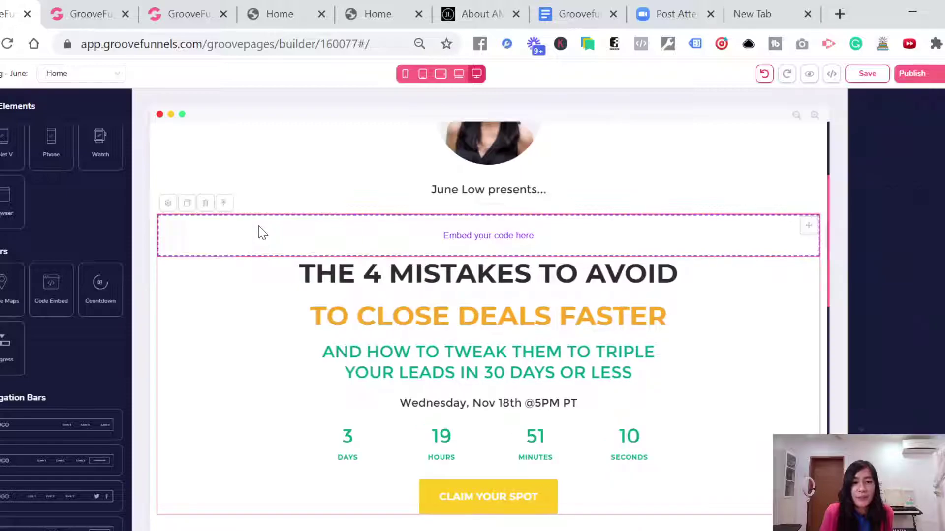
Paste the copied GrooveVideo embed code into the Code Embed's source and save it
click(259, 228)
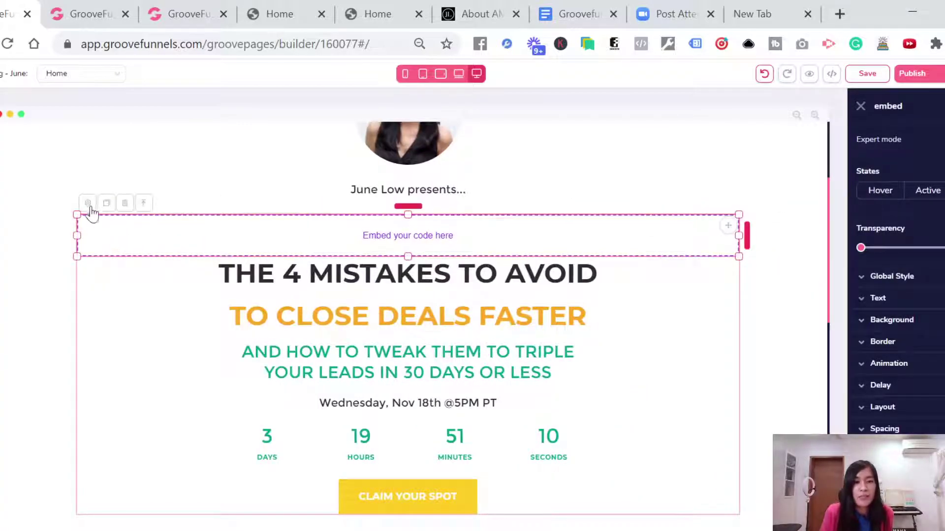
click(88, 204)
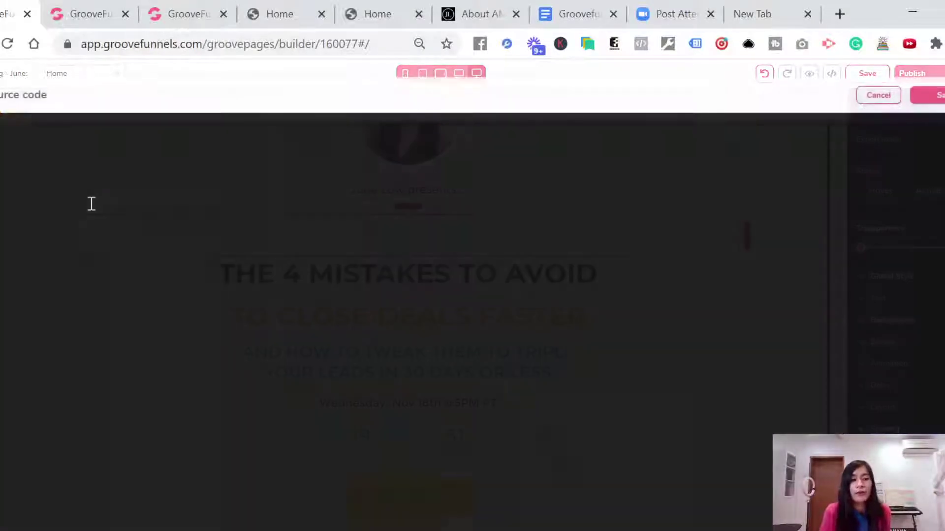
key(ctrl+v)
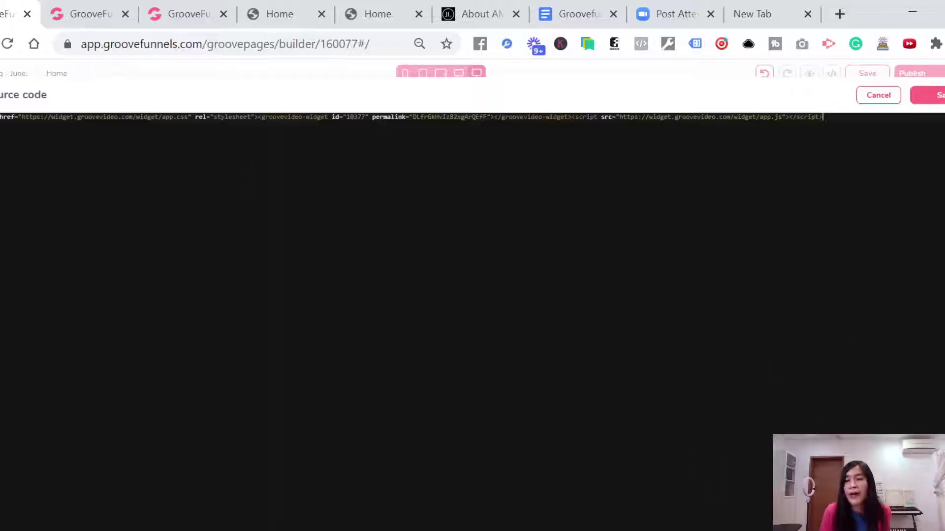
click(929, 94)
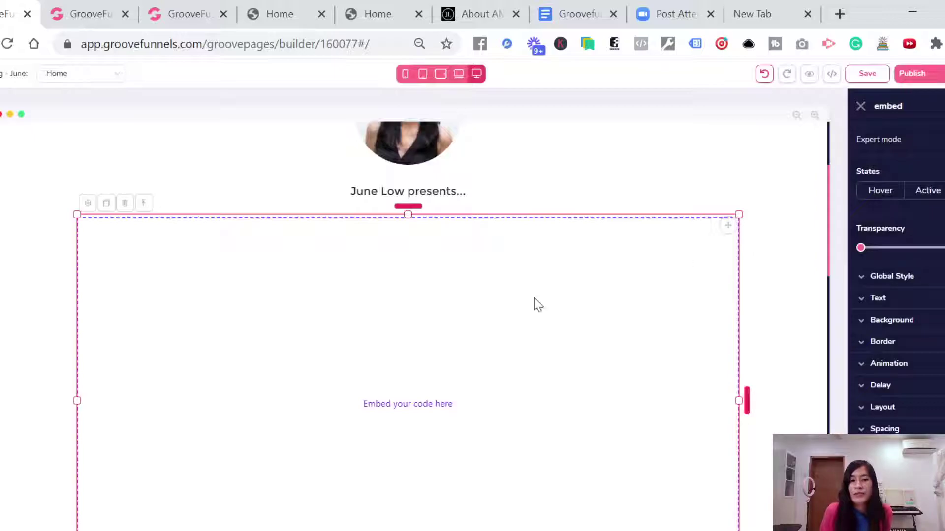
scroll(664, 391, down, 7)
scroll(563, 294, up, 5)
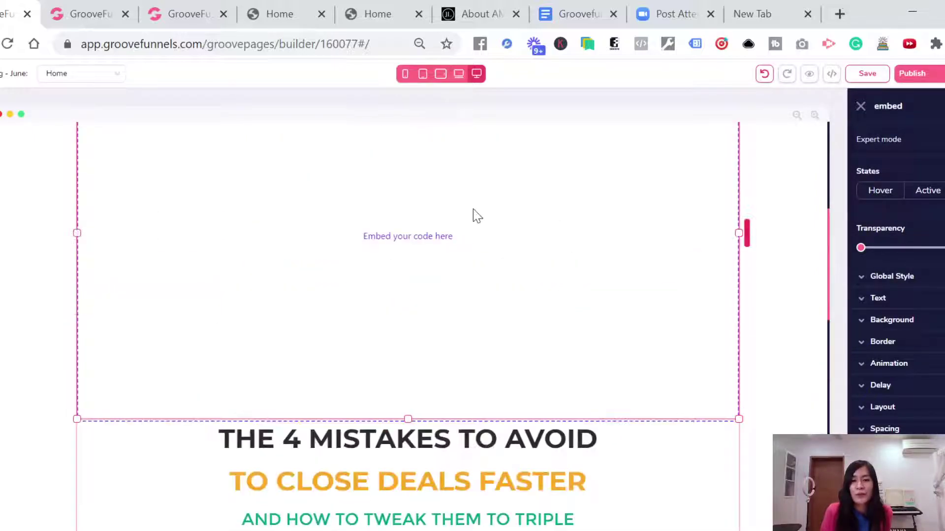
scroll(361, 259, up, 1)
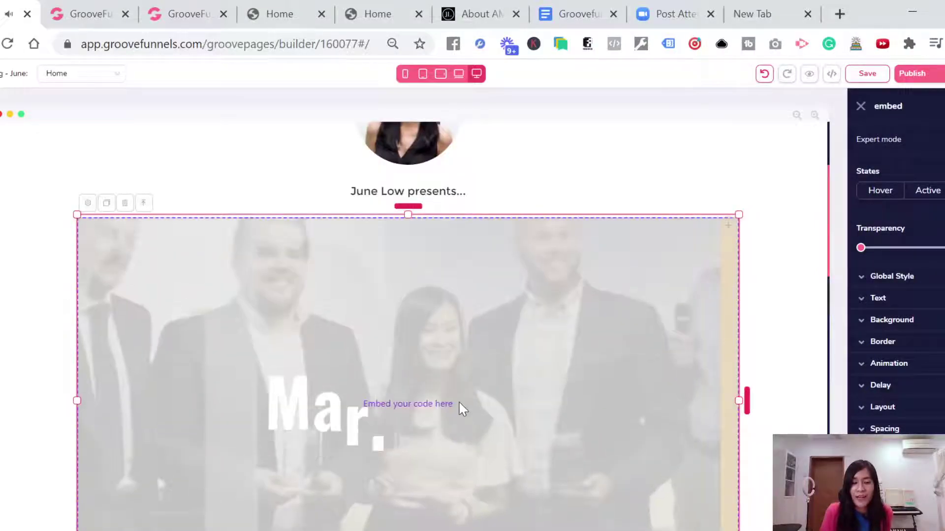
Save the page and publish it live to the GroovePages hosted address
click(870, 74)
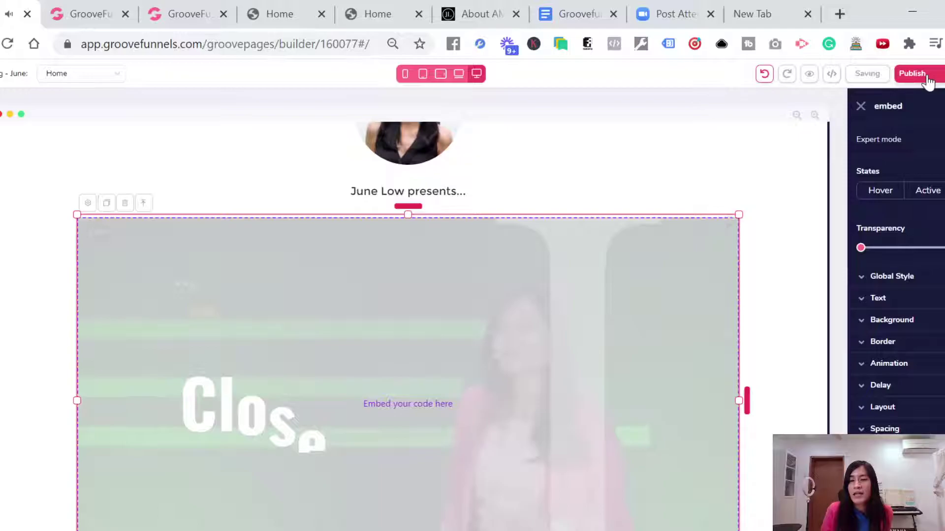
click(927, 81)
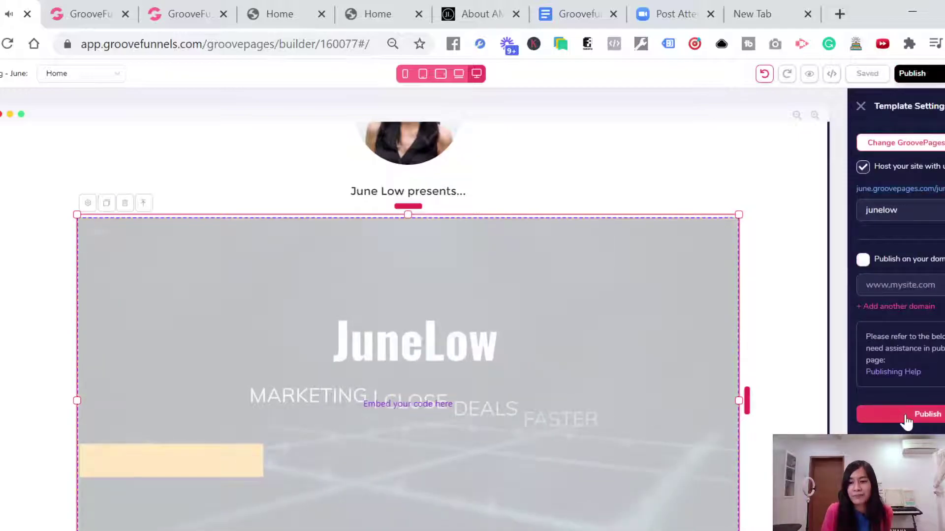
click(907, 421)
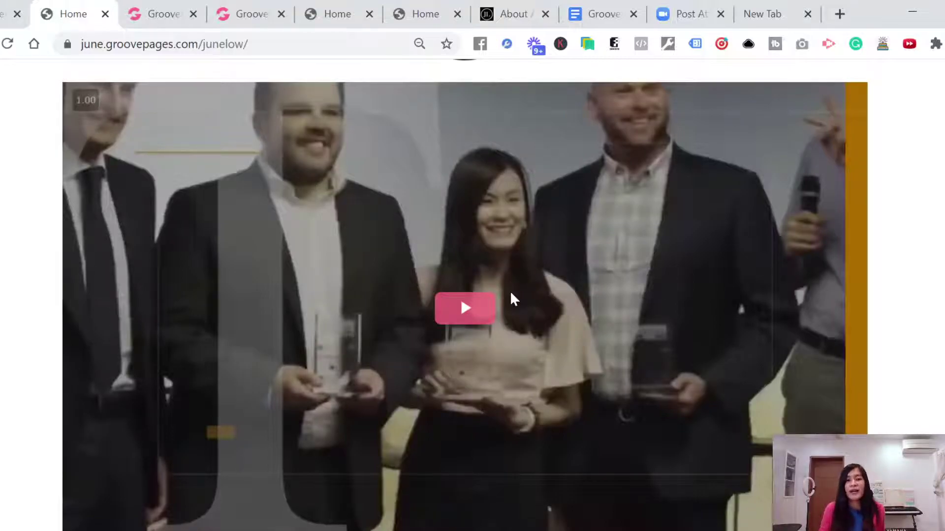
Play the embedded JuneLow.co video on the live june.groovepages.com/junelow page
click(454, 319)
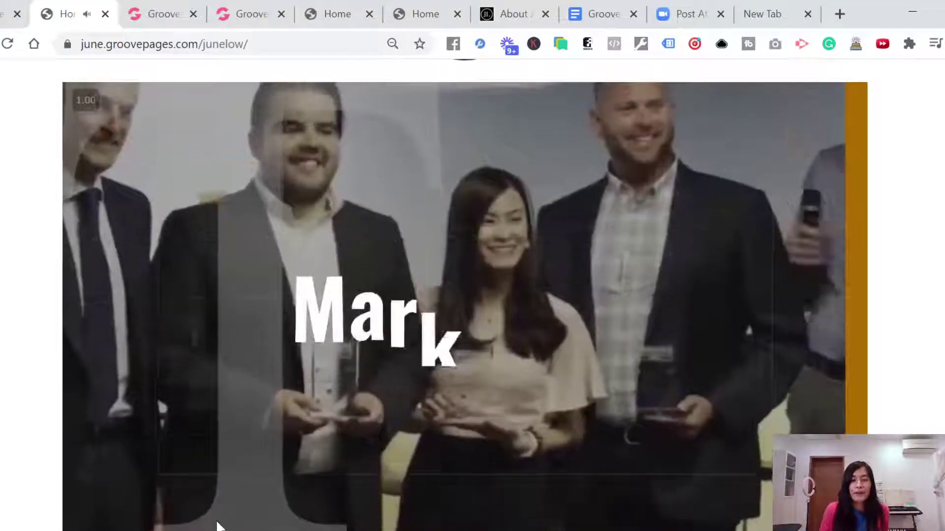